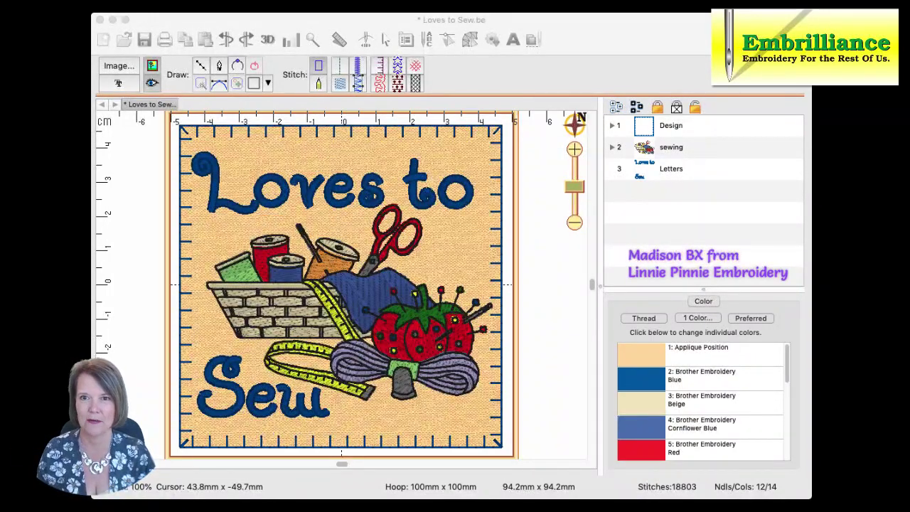
Step: Select the sewing artwork and Letters layers, leaving out the square background, and copy them
left_click(659, 150)
left_click(643, 146)
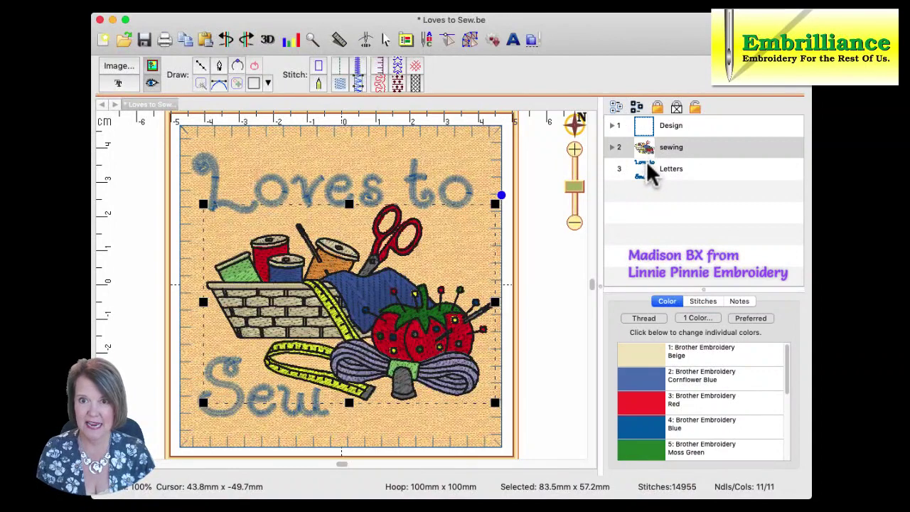
left_click(647, 162, "shift")
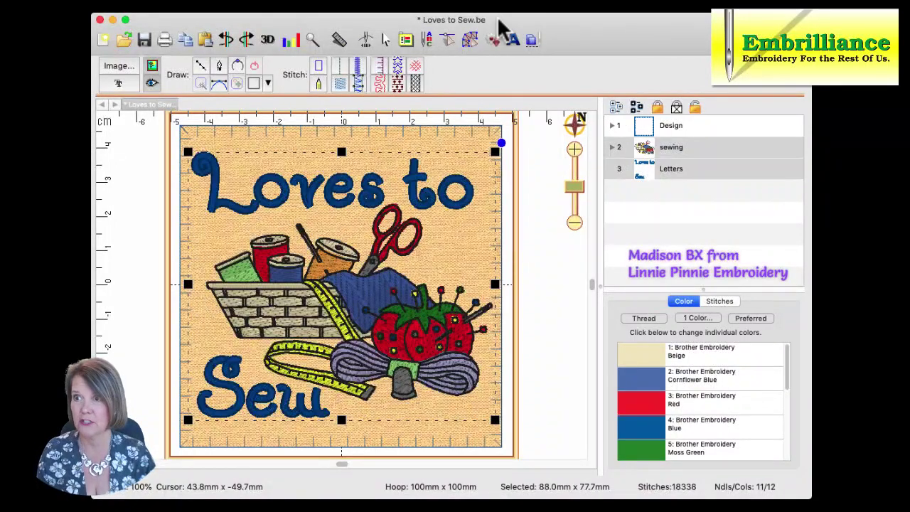
left_click(187, 39)
Step: Paste the copied artwork and lettering into new document untitled 11, then pick the rectangle tool
left_click(98, 39)
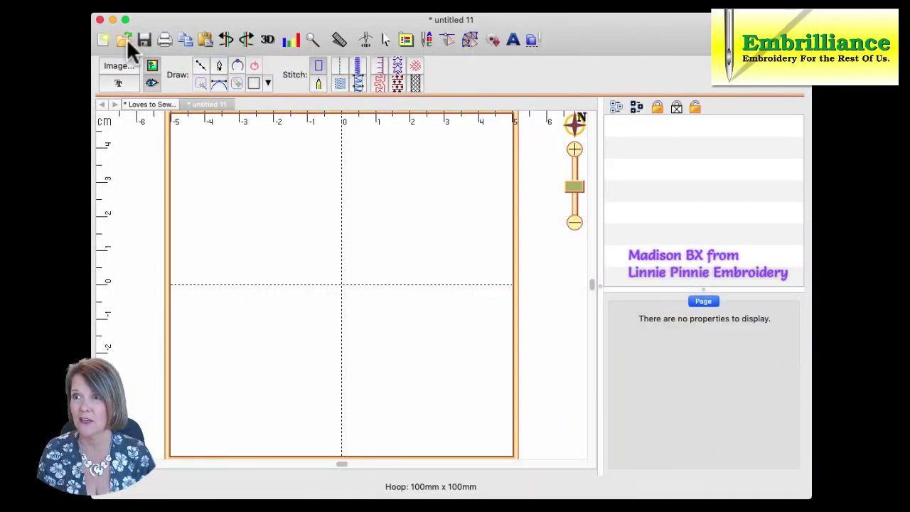
left_click(203, 38)
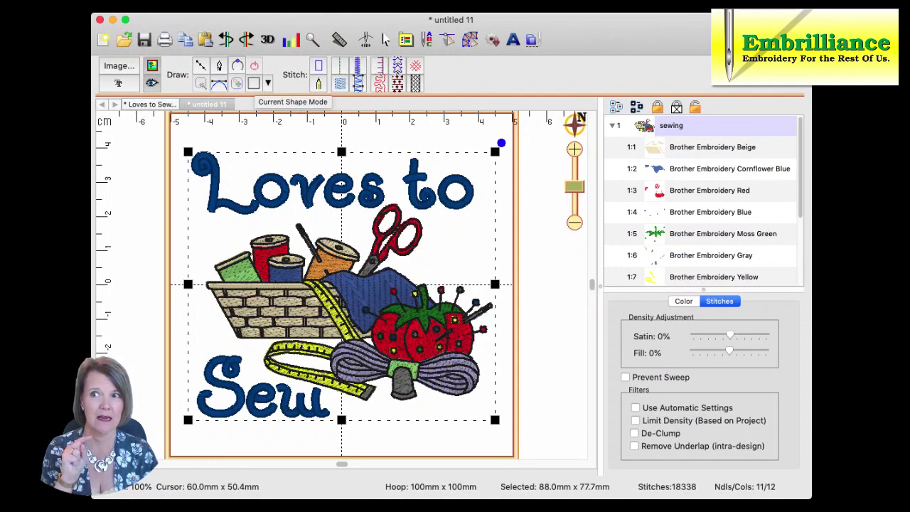
left_click(251, 80)
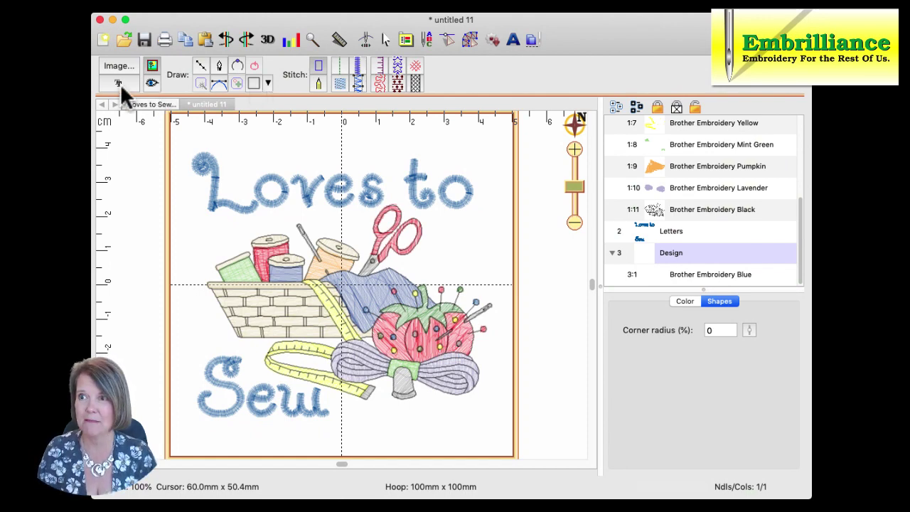
Step: Draw a 97.3 mm square outline from the hoop's top-left to bottom-right corner
left_click(174, 129)
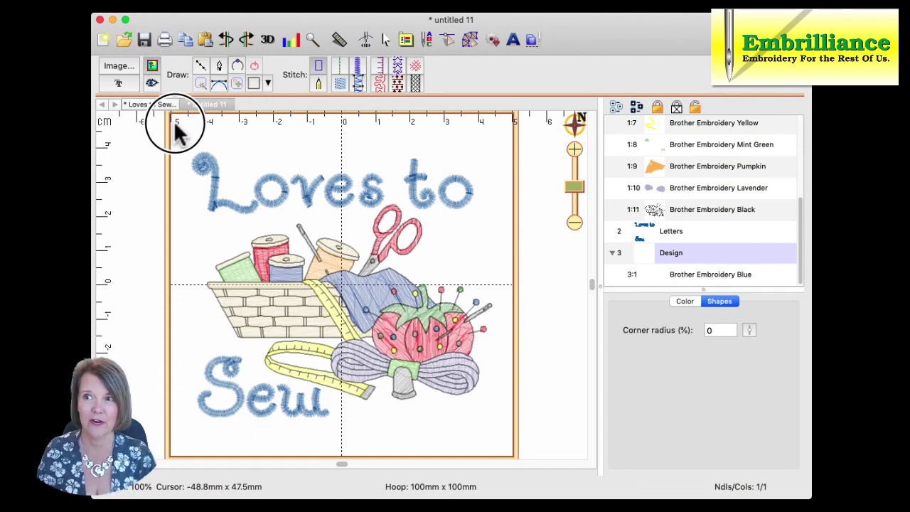
left_click(253, 83)
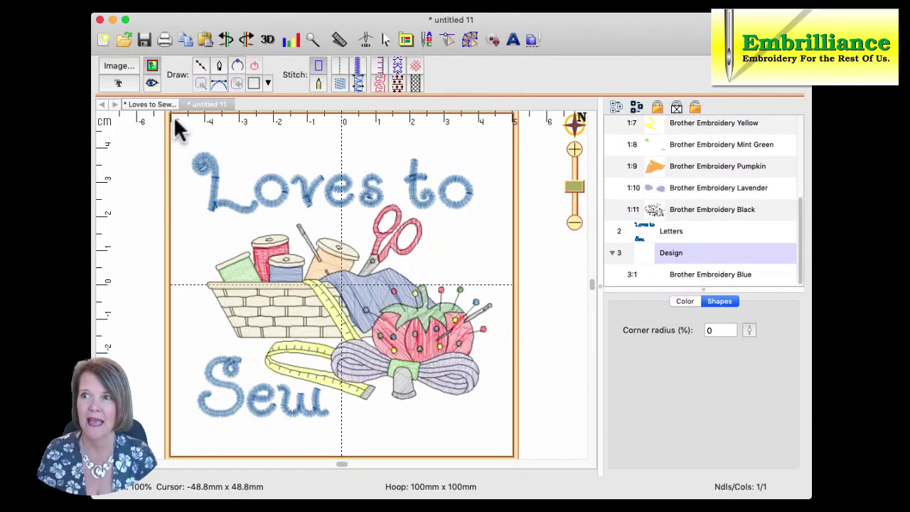
left_click_drag(179, 130, 518, 377)
left_click_drag(430, 369, 427, 435)
left_click_drag(516, 446, 521, 455)
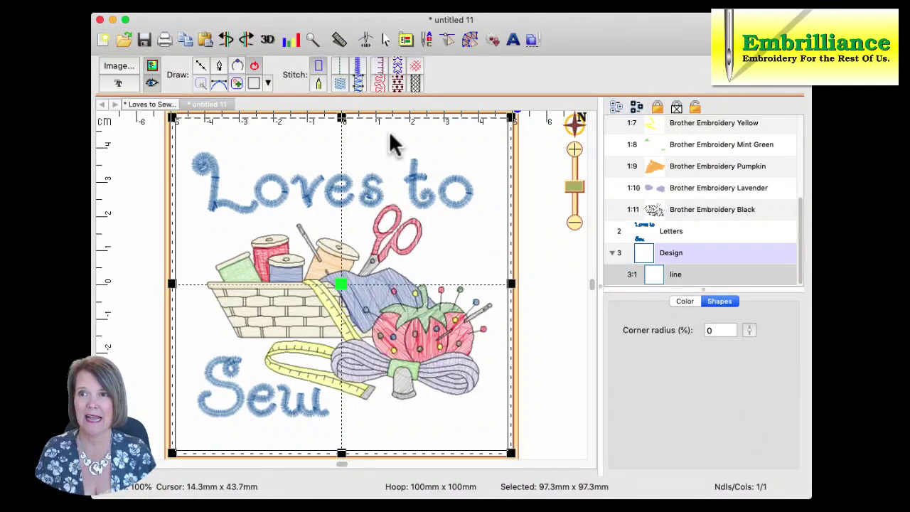
Step: Convert the square into an applique and set its border to E-Stitch
left_click(377, 71)
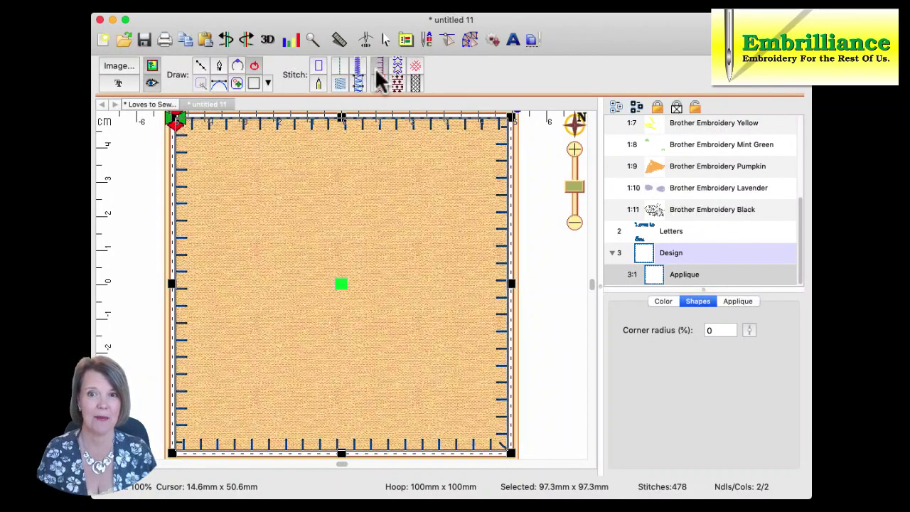
left_click(721, 301)
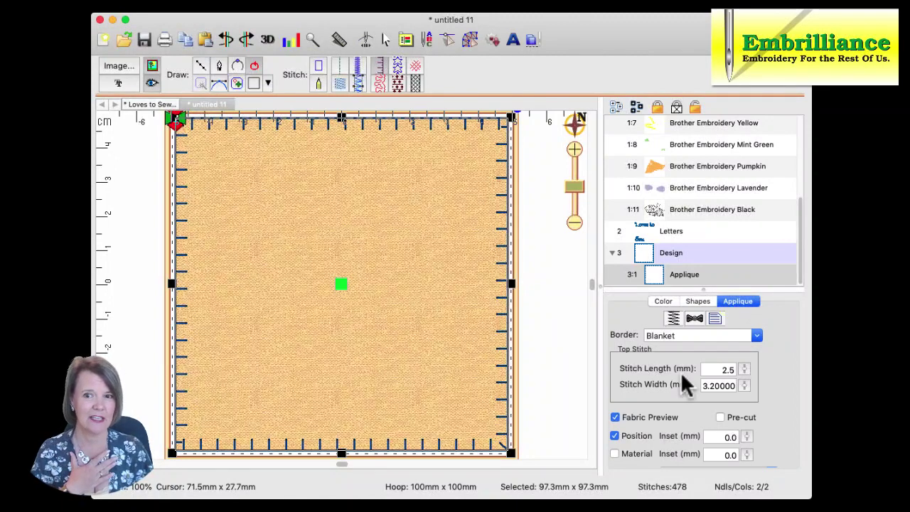
left_click(756, 336)
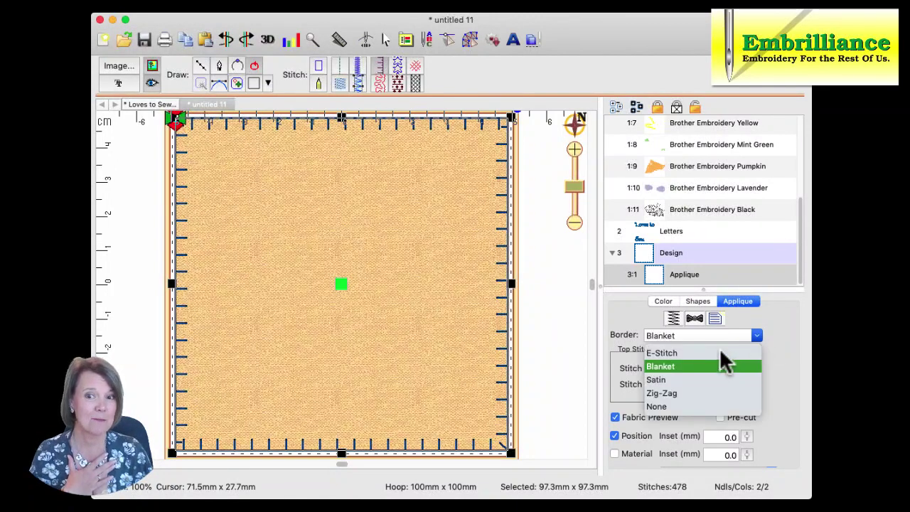
left_click(721, 351)
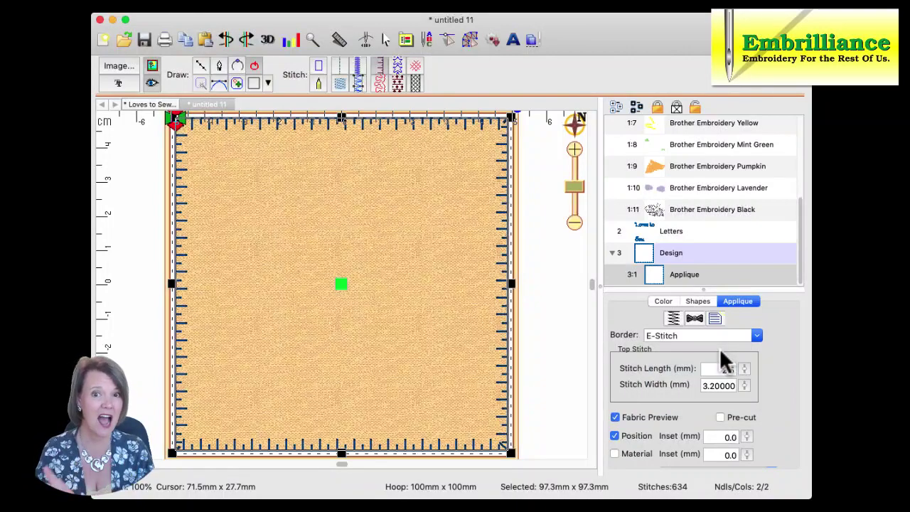
Step: Hide the fabric preview and leave the Material step unchecked after briefly enabling it
left_click(615, 418)
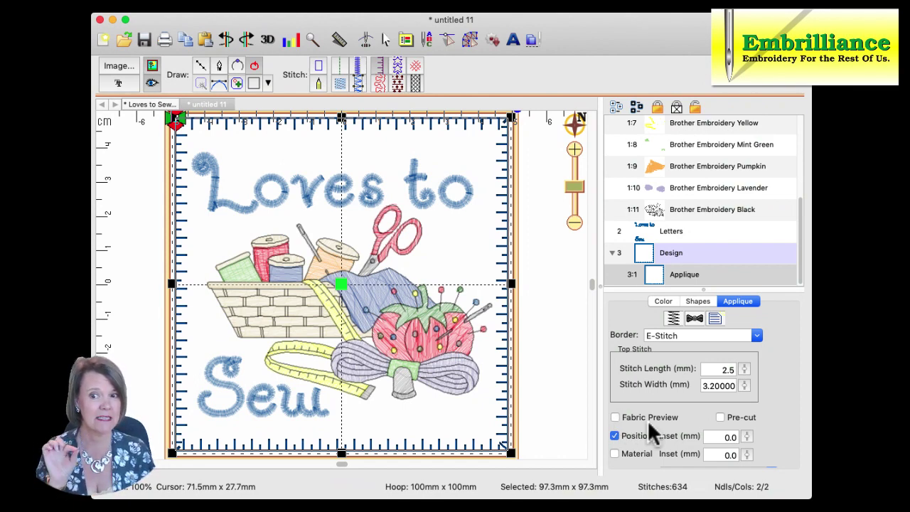
left_click(614, 454)
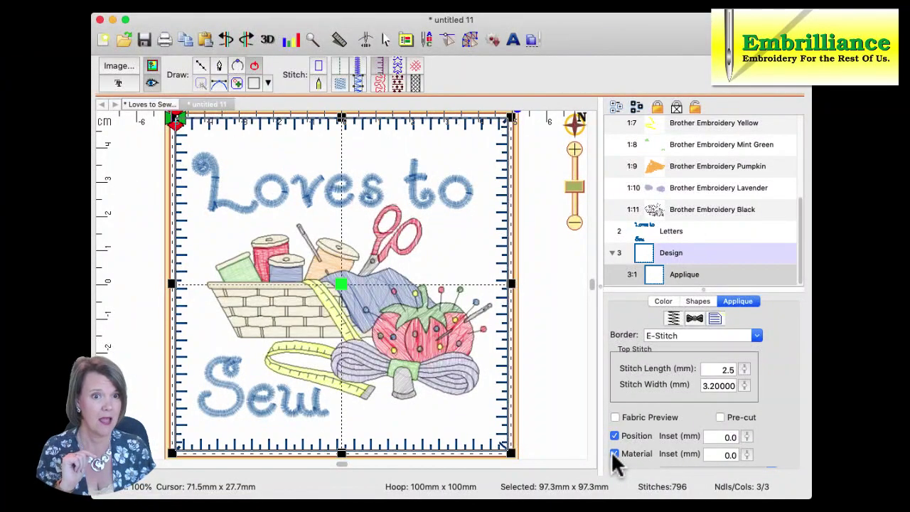
left_click(614, 454)
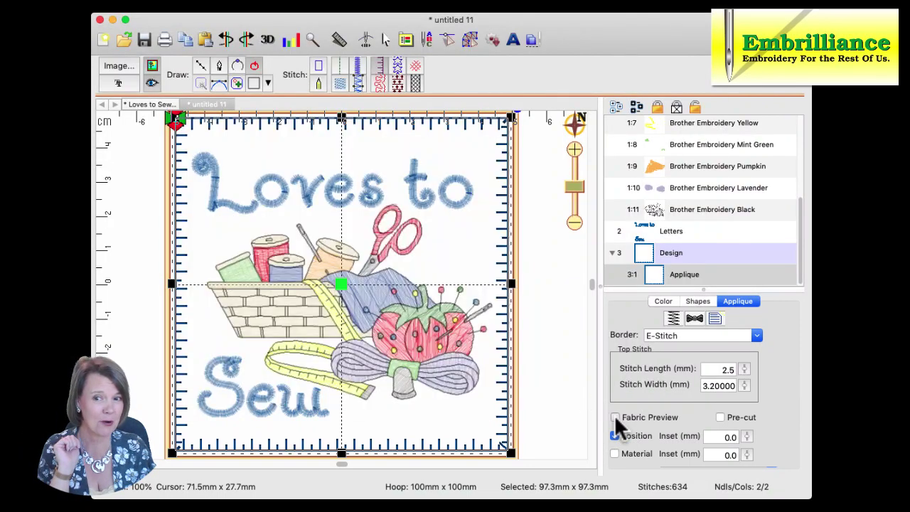
Step: Compare Fabric Preview and Position on and off, finishing with Position on and preview hidden
left_click(614, 418)
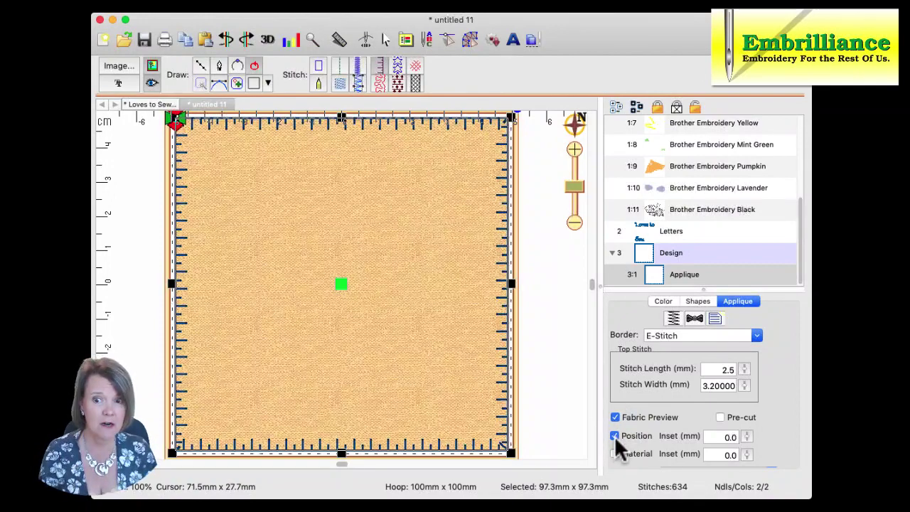
left_click(614, 435)
left_click(614, 417)
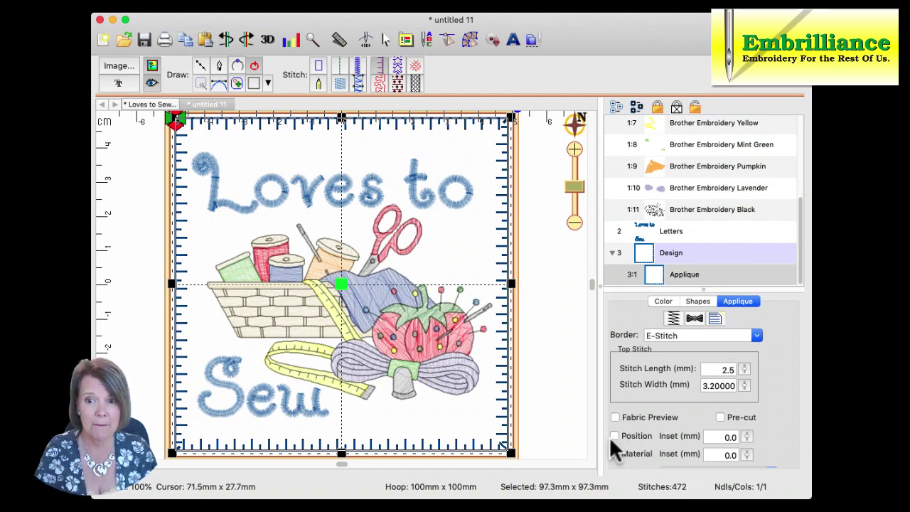
left_click(614, 436)
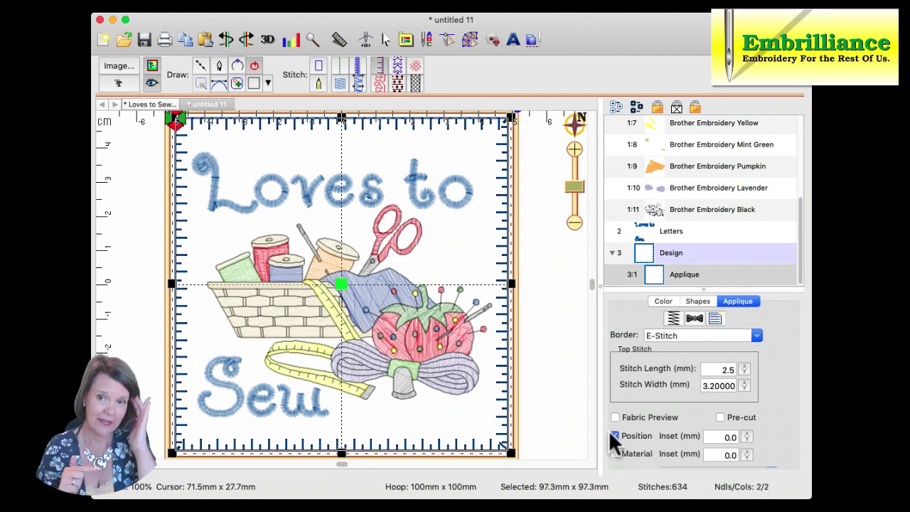
Step: Move the applique Design layer first in the stitching order
left_click(643, 258)
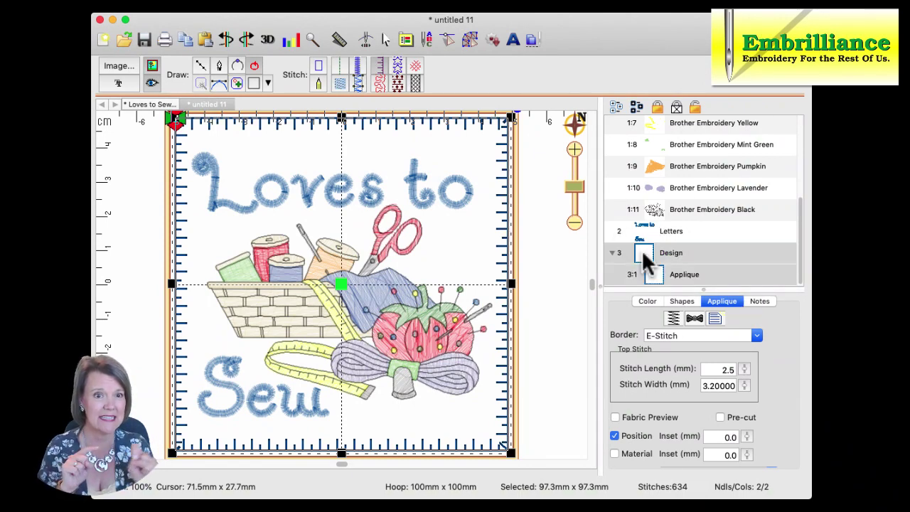
right_click(641, 249)
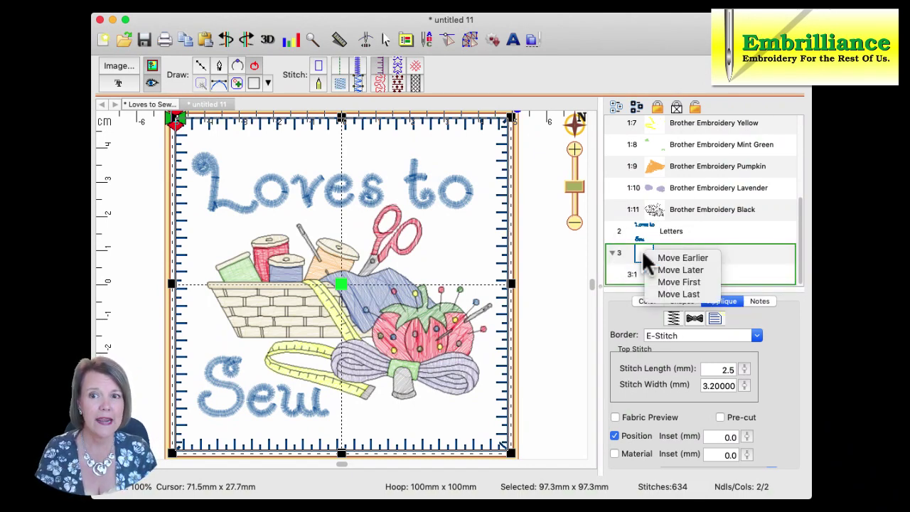
left_click(659, 278)
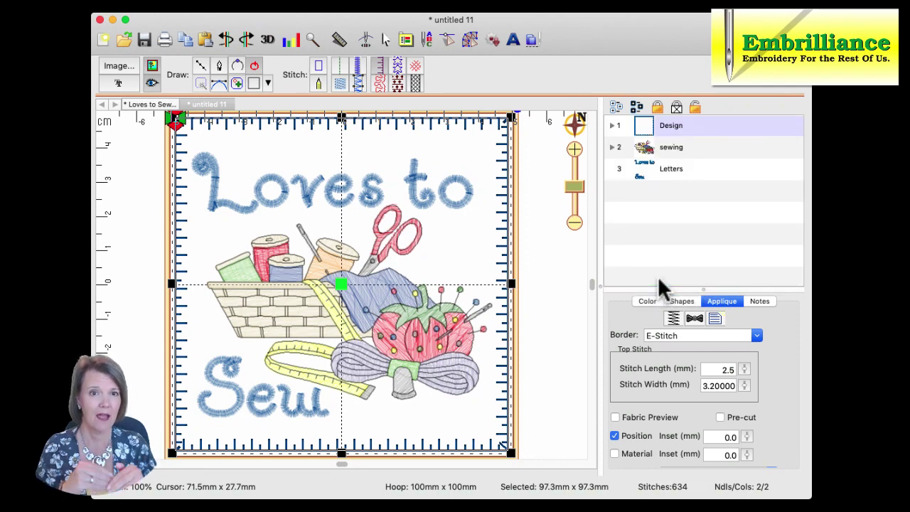
Step: Show the square as tan fabric behind the basket design, then reselect the Design layer
left_click(615, 418)
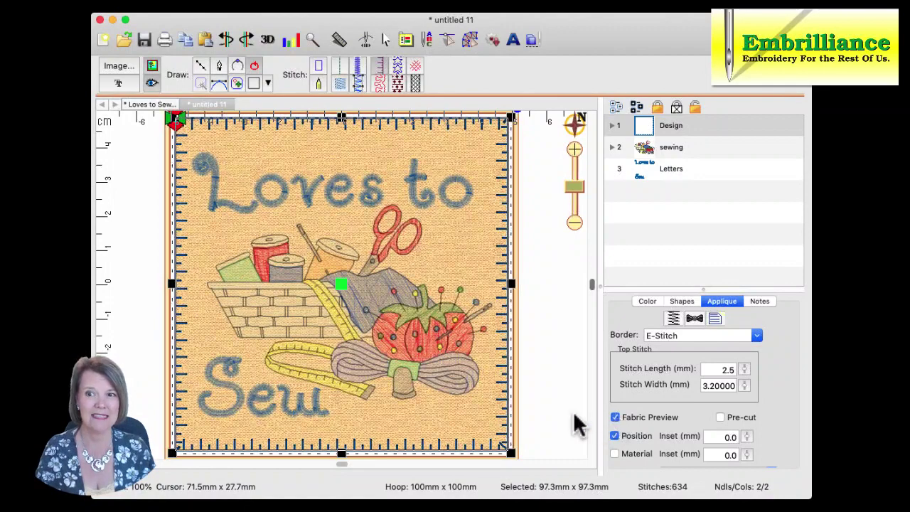
left_click(545, 395)
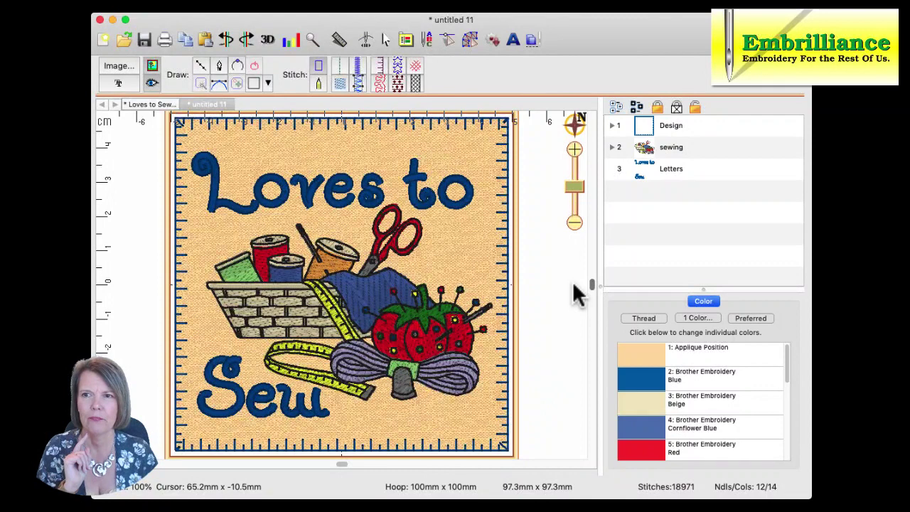
left_click(644, 132)
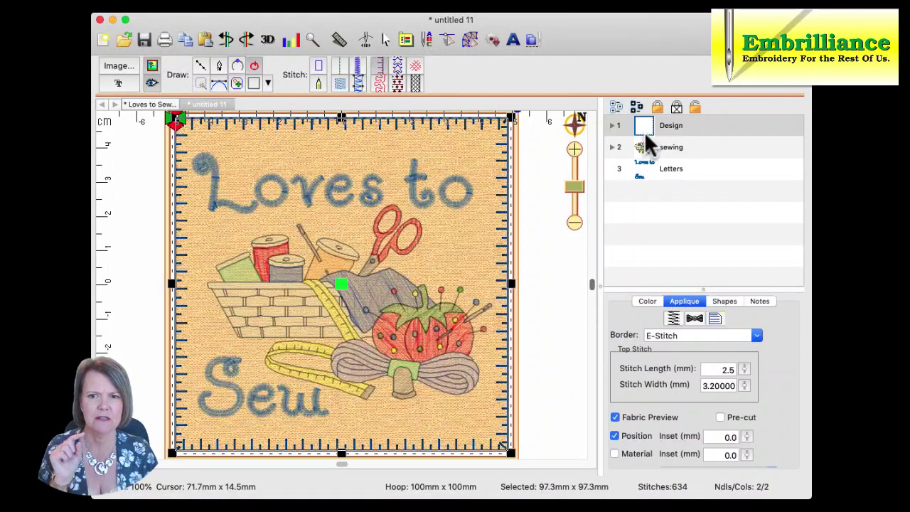
Step: Change the applique border to Blanket and turn the fabric preview off
left_click(756, 335)
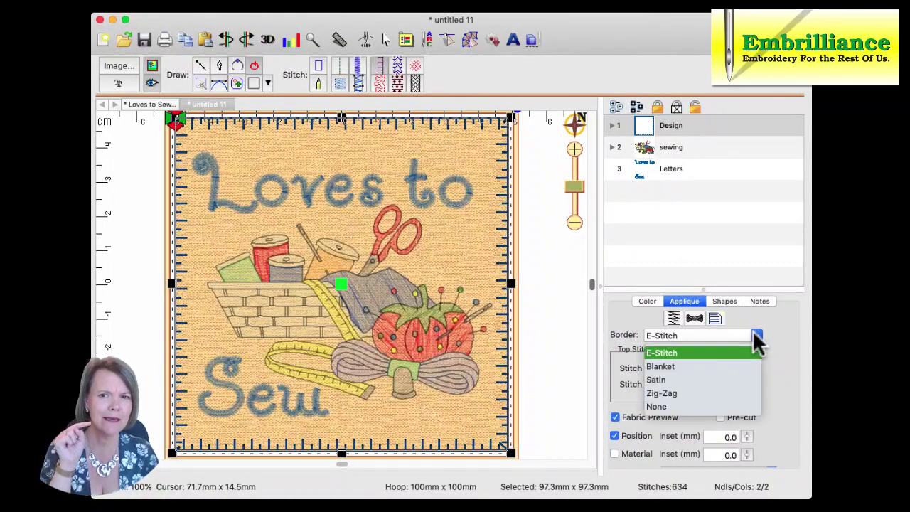
left_click(665, 365)
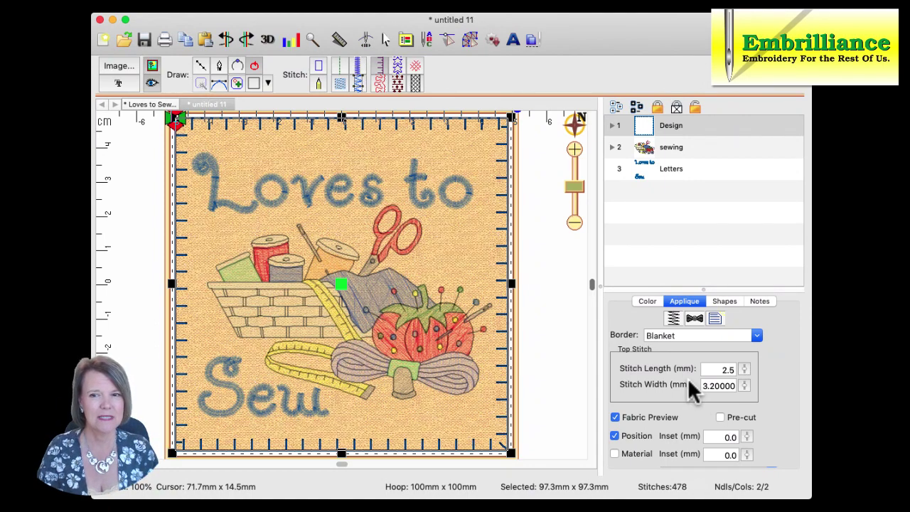
left_click(651, 419)
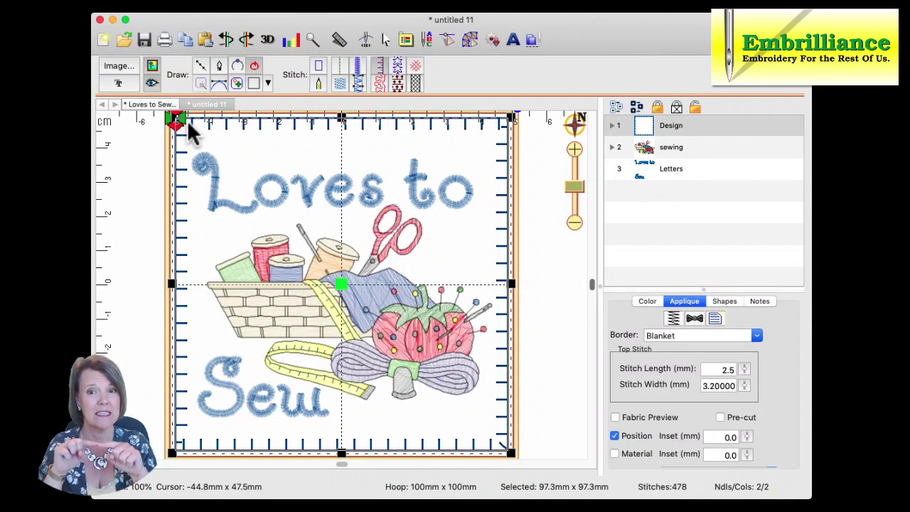
Step: Inspect the Blanket-border applique square on plain white with fabric preview off
mouse_move(176, 132)
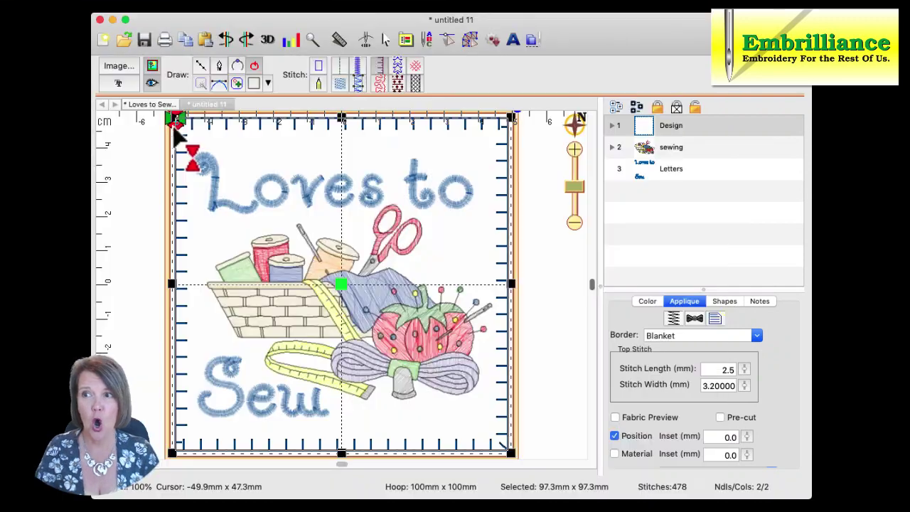
Step: Move the applique outline's start point slightly right along the top edge near the top-left corner
left_click(253, 65)
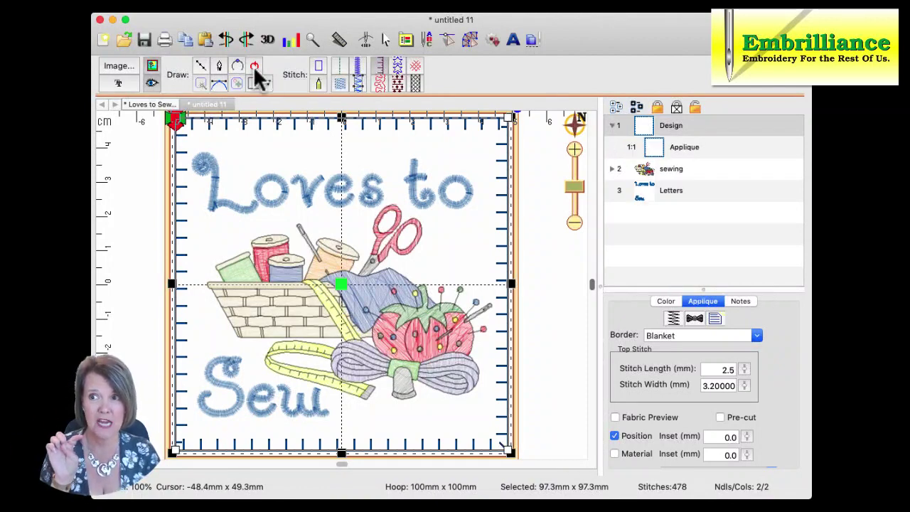
left_click(178, 131)
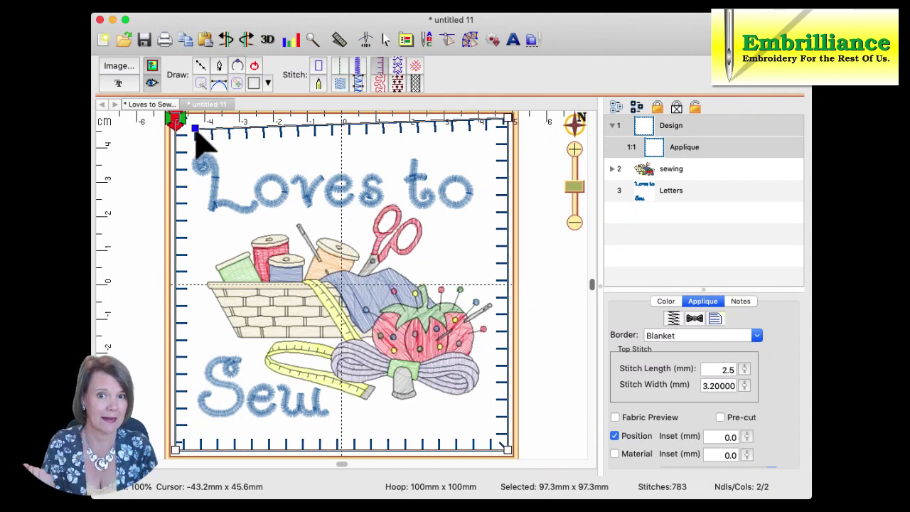
left_click_drag(195, 130, 190, 127)
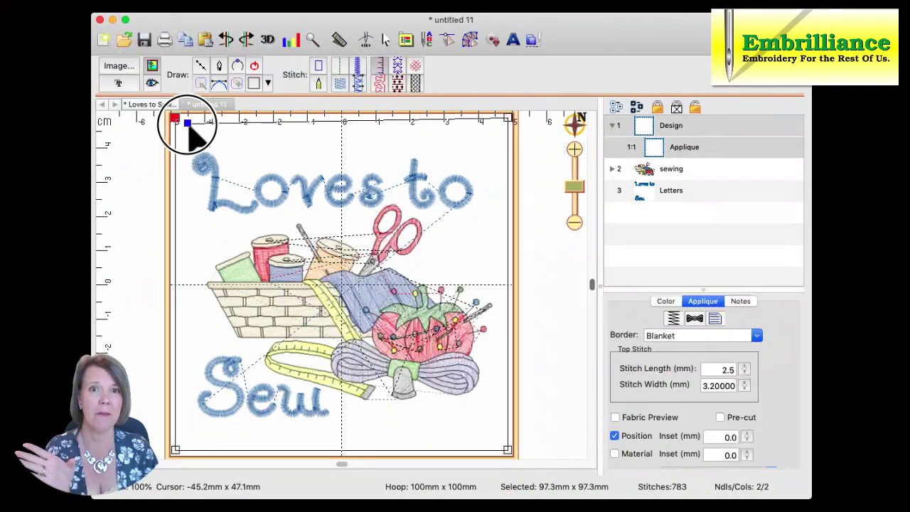
left_click(189, 127)
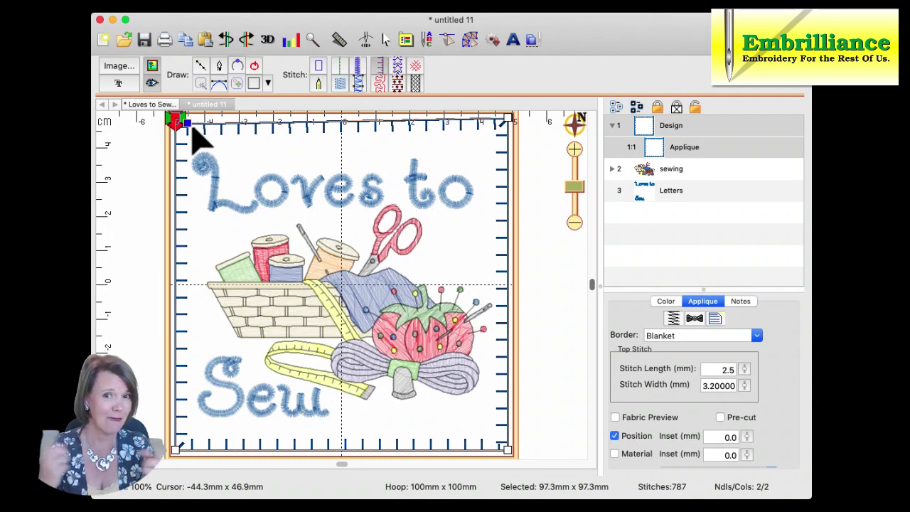
Step: Reverse the point order of the square's blanket-stitch outline and check its new start point
left_click(290, 6)
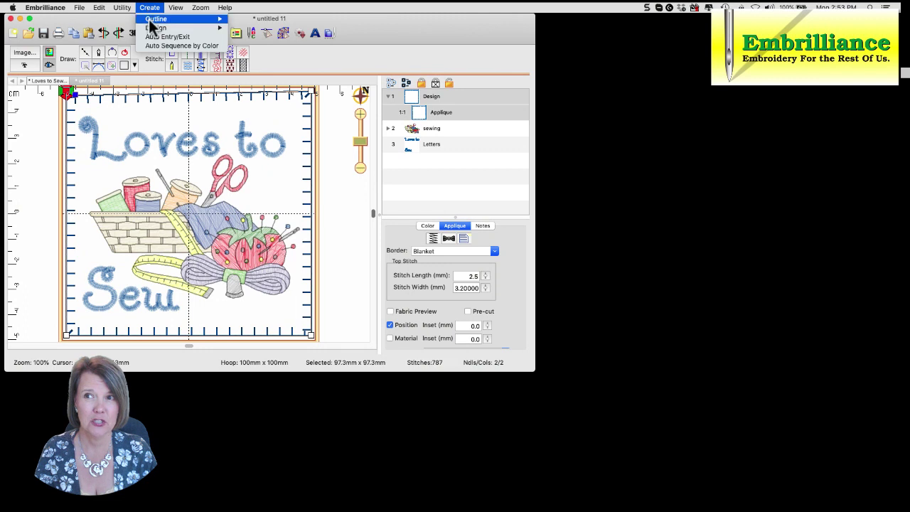
mouse_move(293, 25)
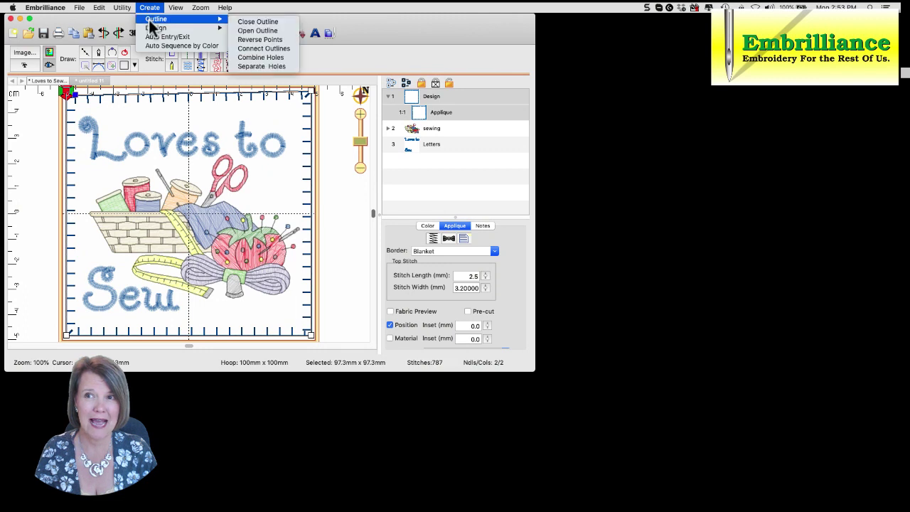
left_click(246, 41)
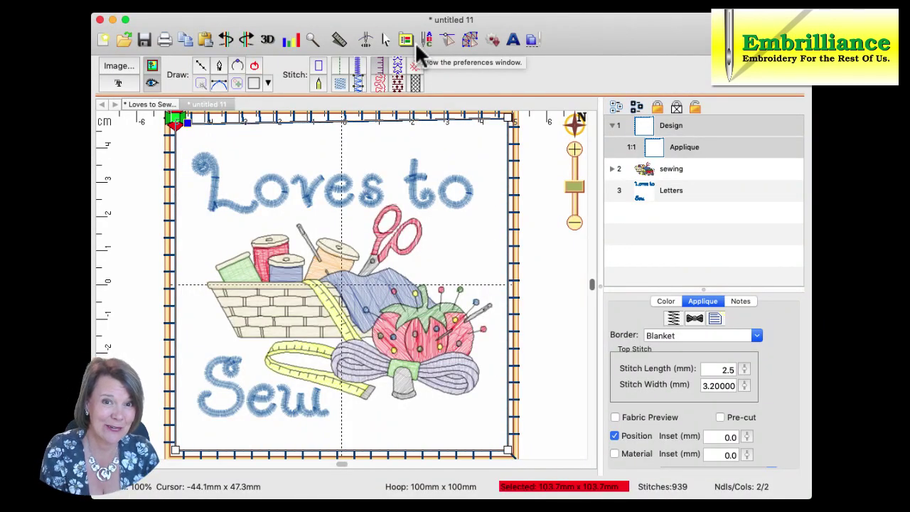
left_click(182, 121)
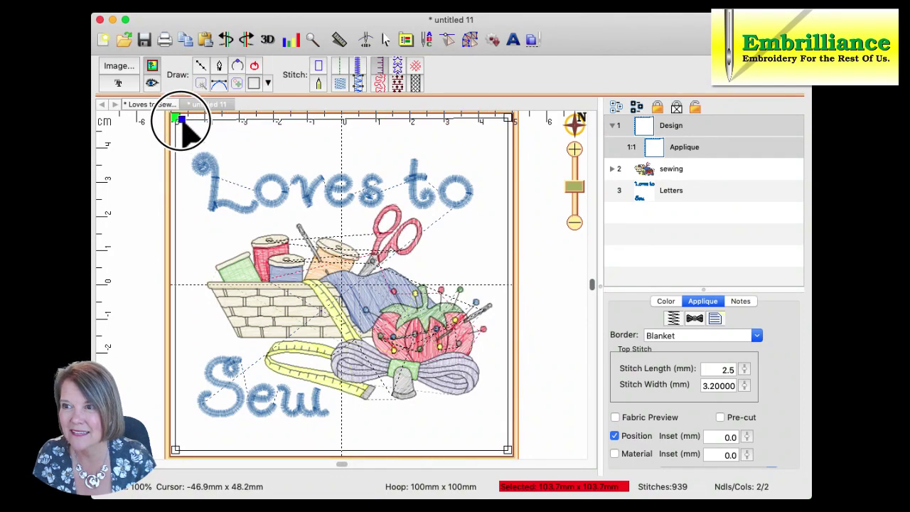
left_click(179, 118)
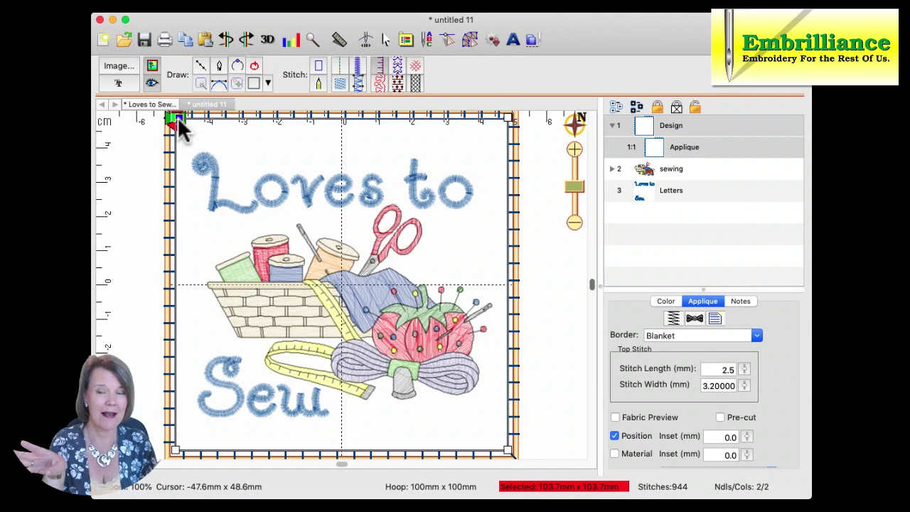
left_click(381, 37)
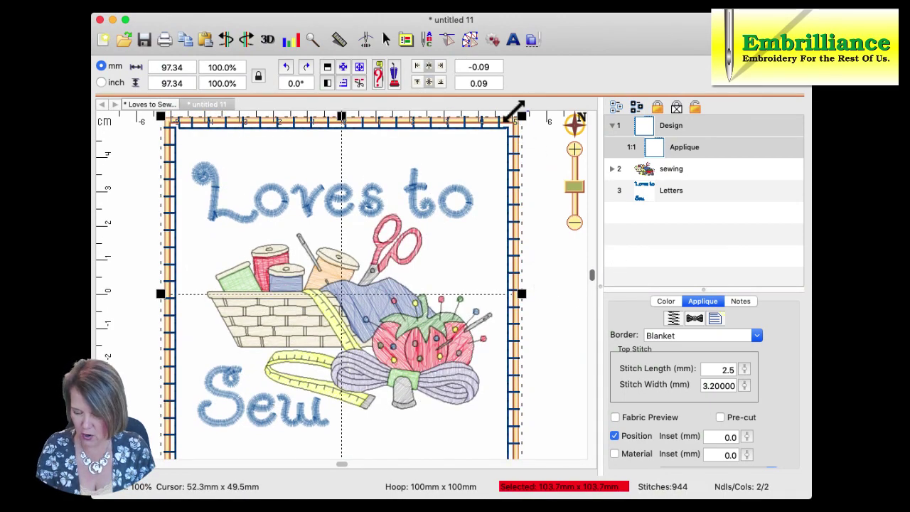
Step: Scale the whole design down to about 97.7%, making it 98.1 mm square
left_click_drag(515, 110, 499, 133)
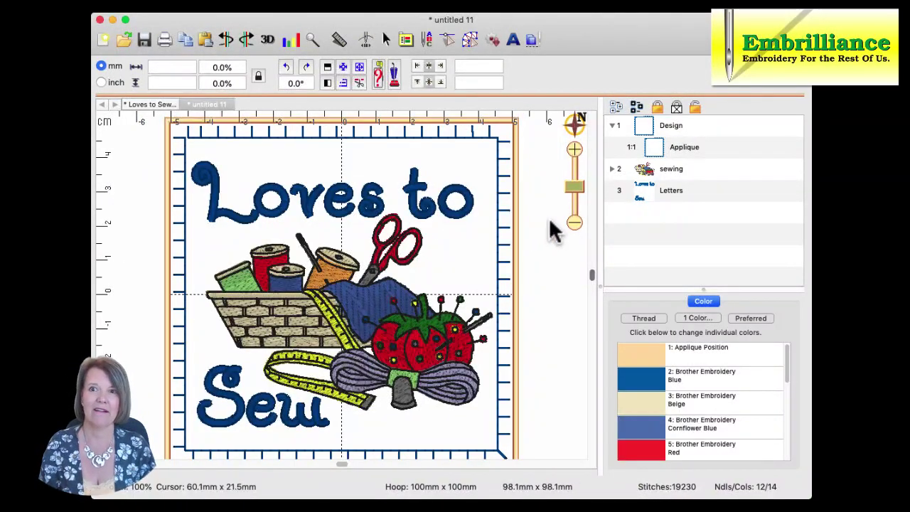
left_click_drag(592, 275, 592, 285)
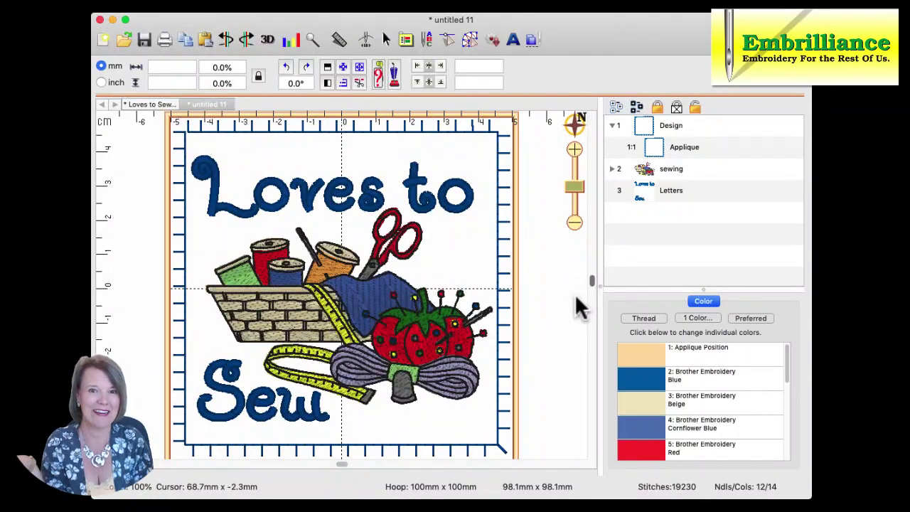